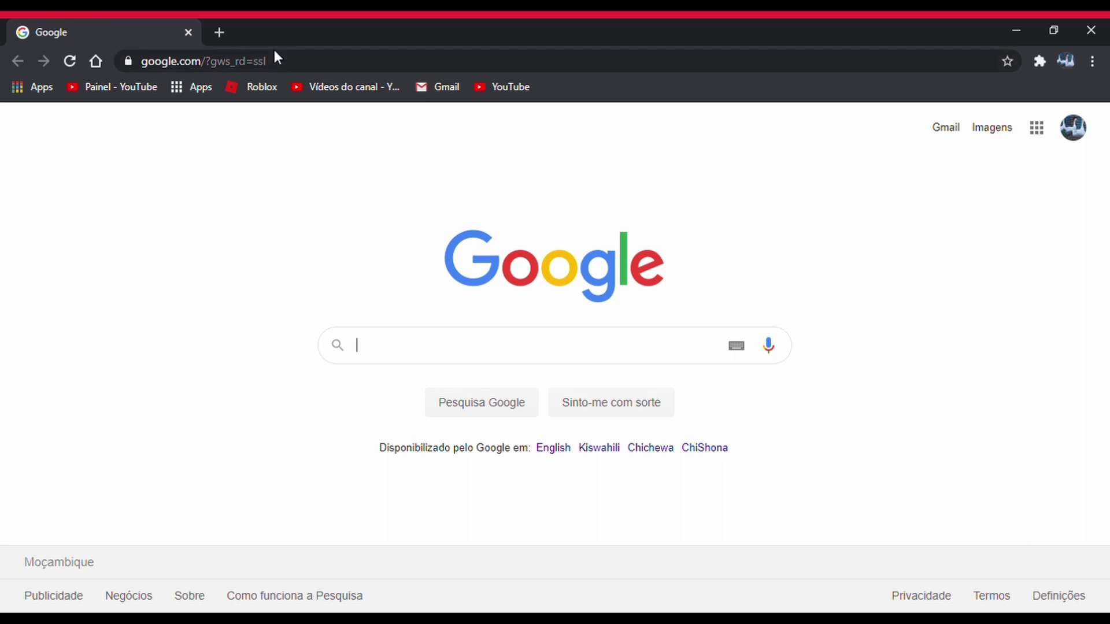
type("f")
type("ri")
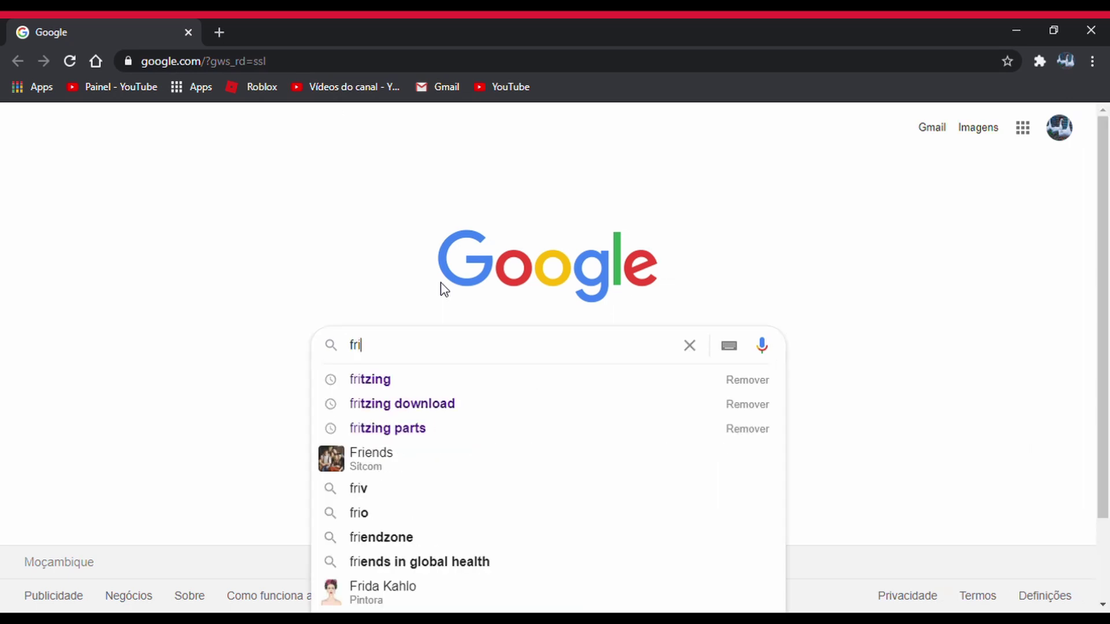
Search Google for 'fritzing' using the autocomplete suggestion.
left_click(407, 380)
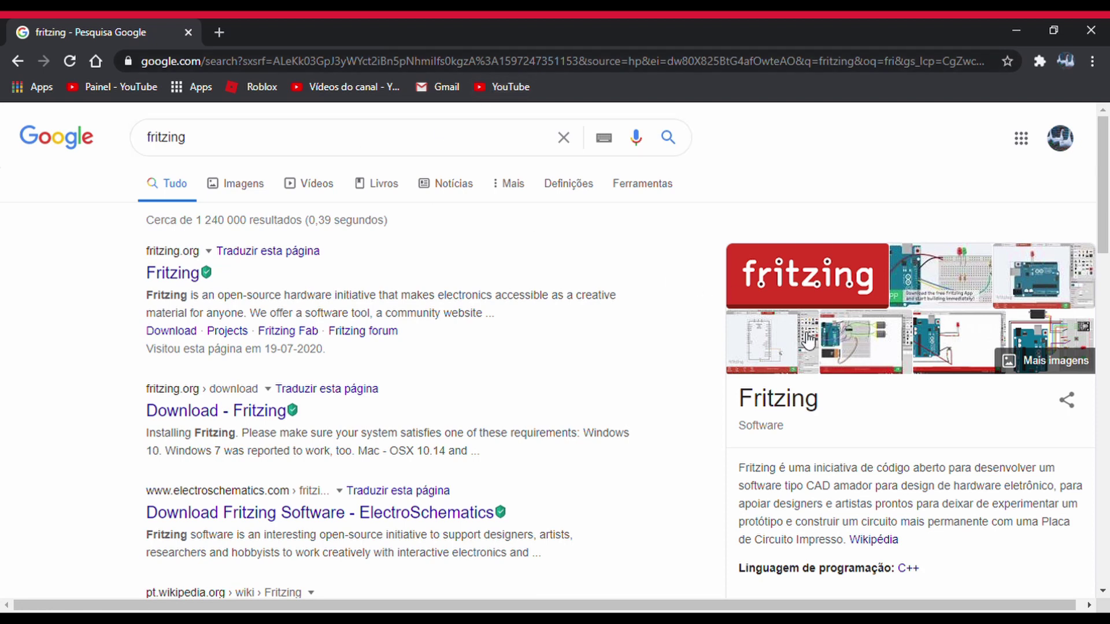
left_click(237, 185)
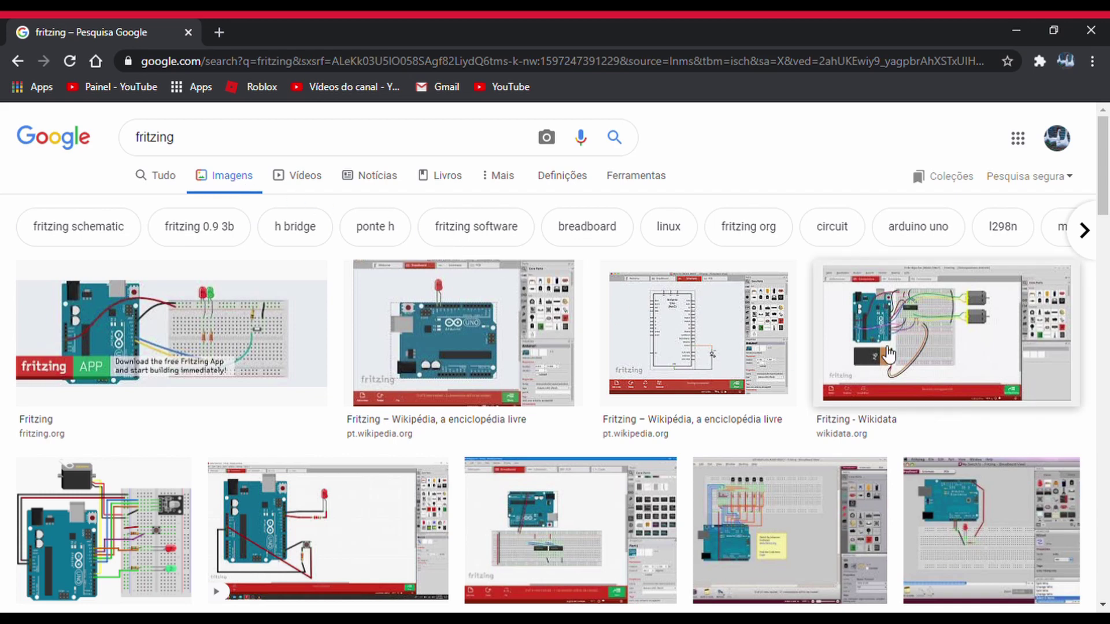
mouse_move(1102, 185)
left_mouse_down()
mouse_move(1105, 251)
mouse_move(1102, 156)
left_mouse_up()
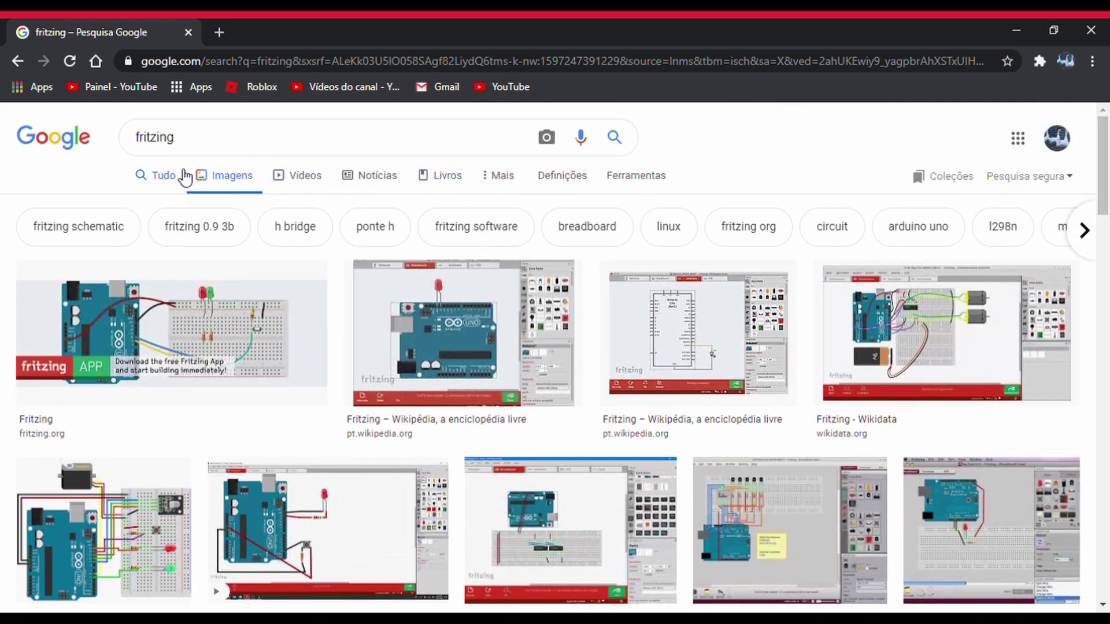
left_click(166, 175)
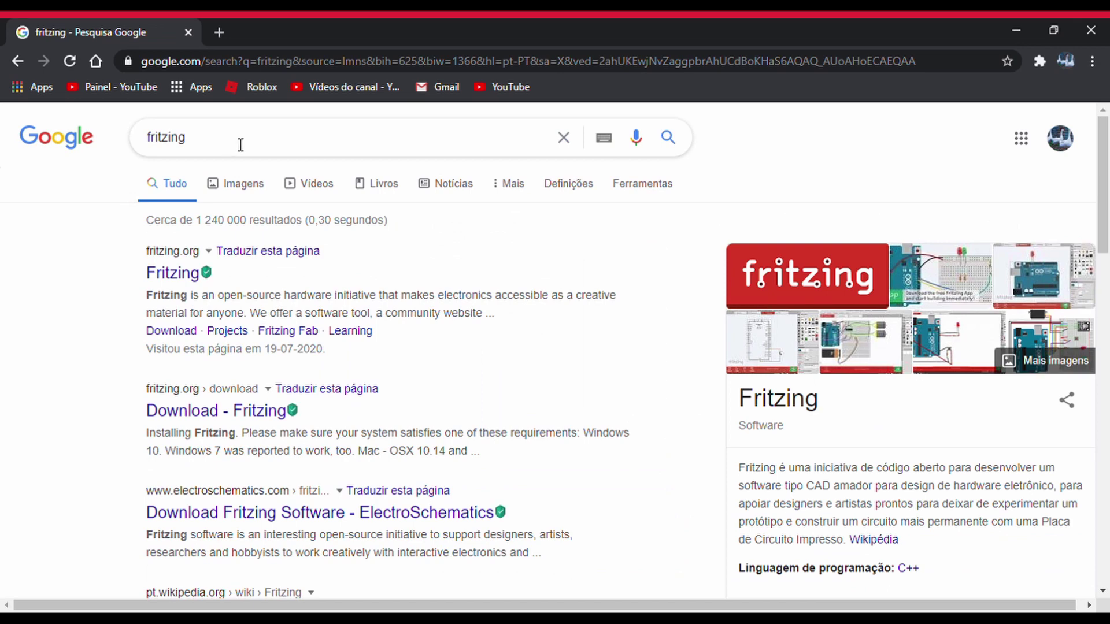
Search 'fritzing 0.9.4 download' and open the FileHorse Fritzing (64-bit) result.
left_click(241, 139)
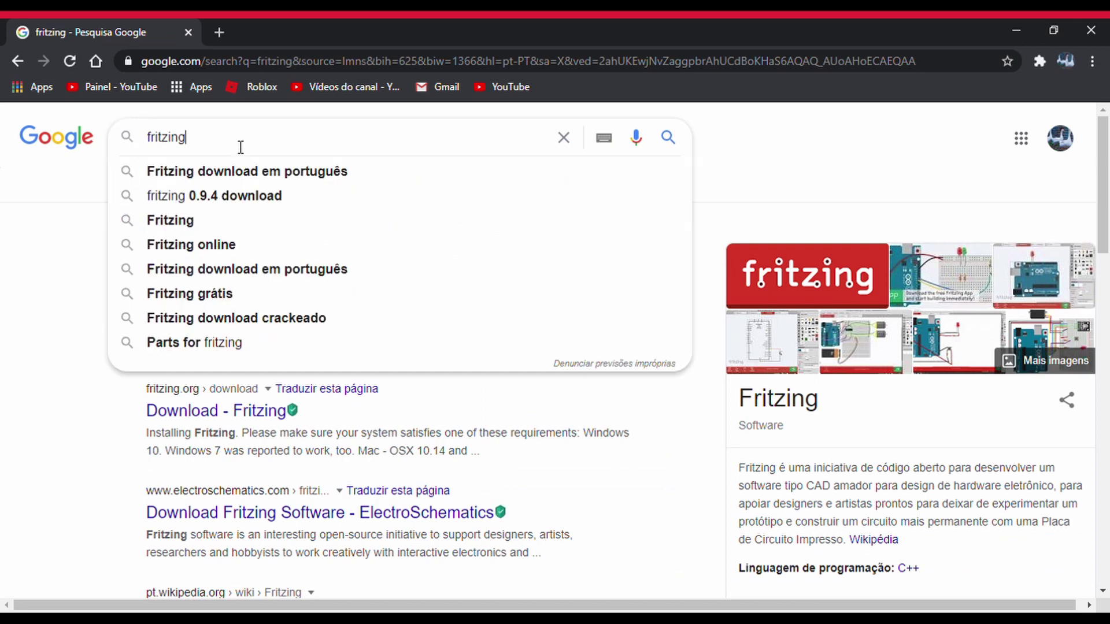
left_click(186, 200)
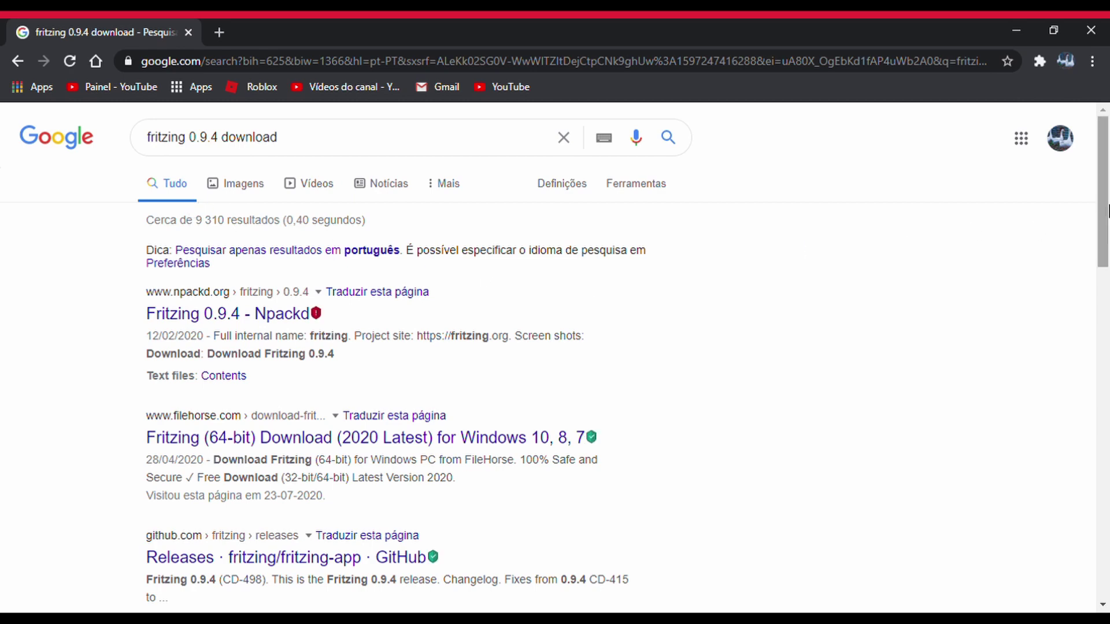
left_click_drag(1103, 217, 1104, 256)
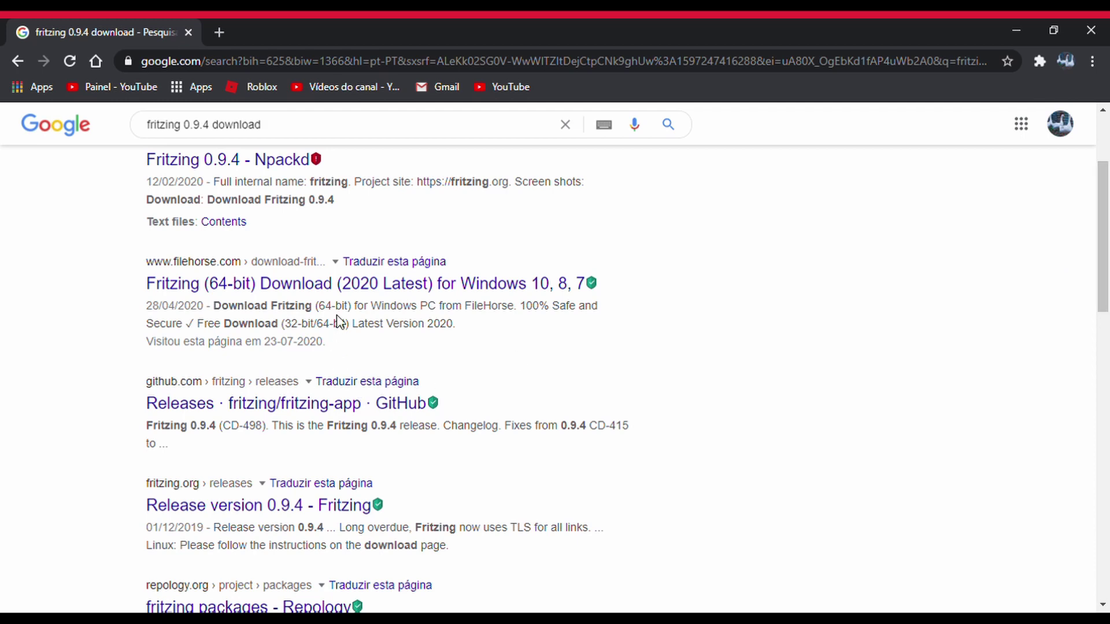
left_click(406, 292)
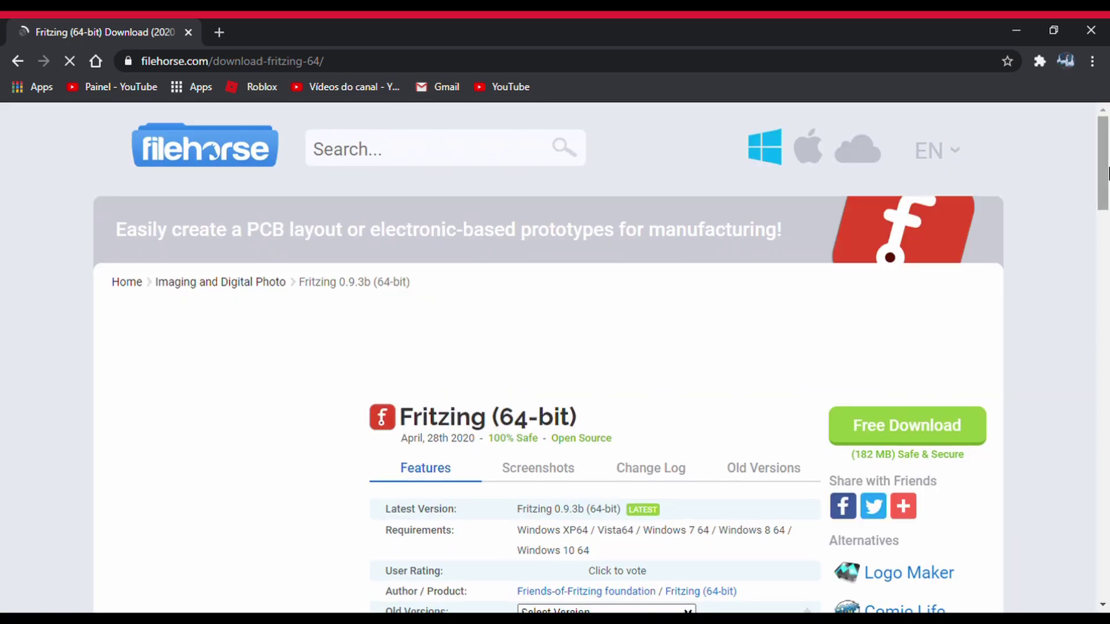
left_click_drag(1106, 182, 1105, 212)
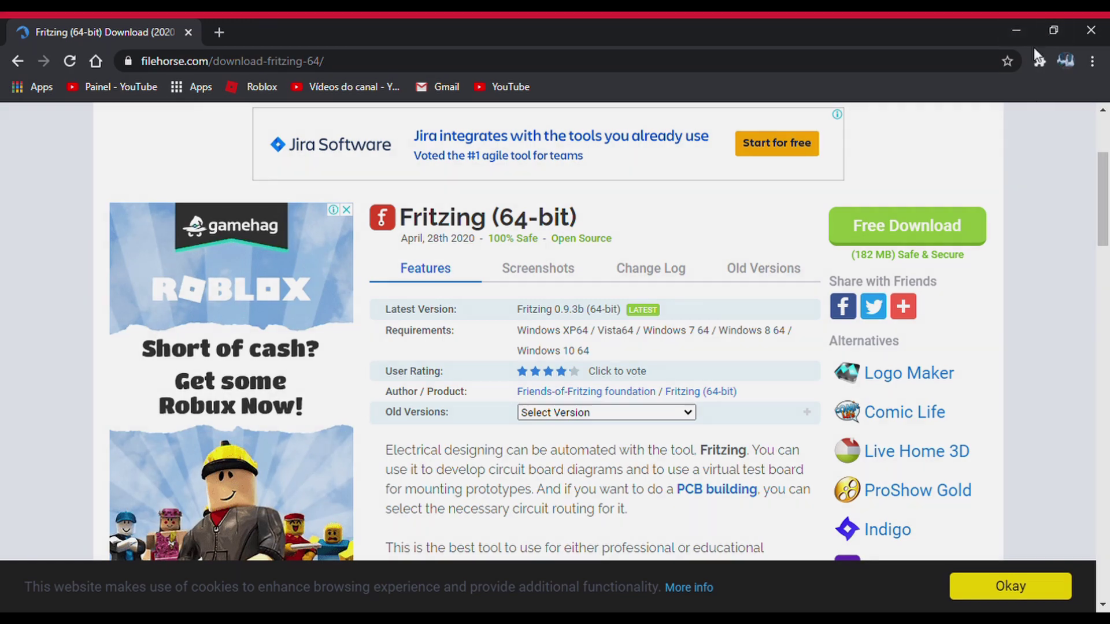
Minimize Chrome to reveal the desktop's fritzing archive and folder icons.
left_click(1016, 31)
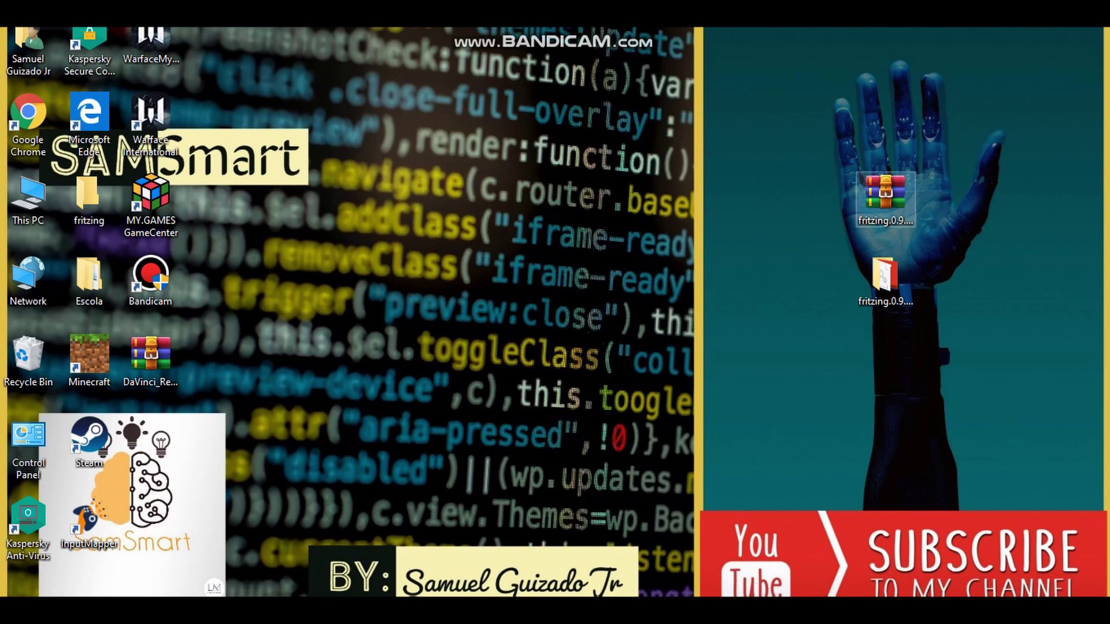
Move the fritzing archive to the desktop centre and cancel its Extract Here over existing files.
left_click_drag(886, 199, 503, 342)
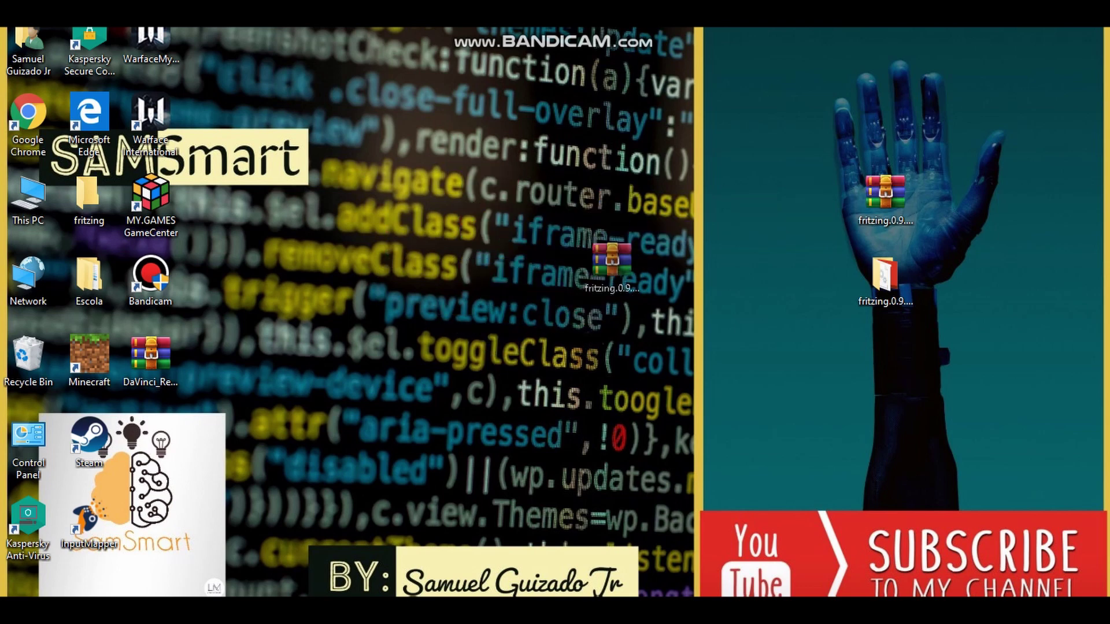
left_click_drag(503, 342, 579, 287)
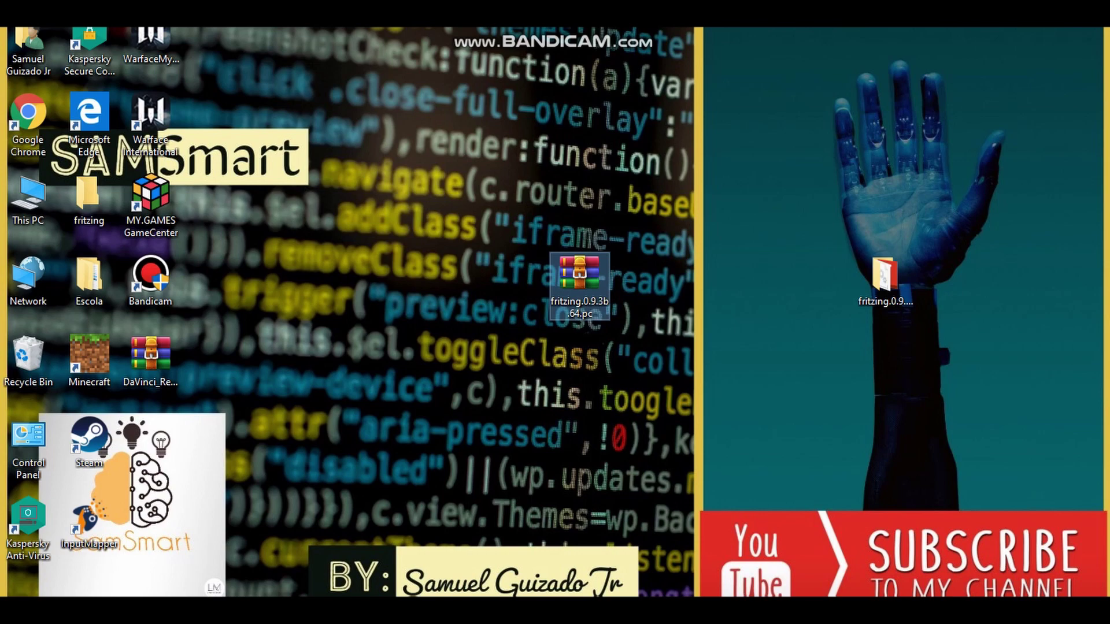
right_click(580, 287)
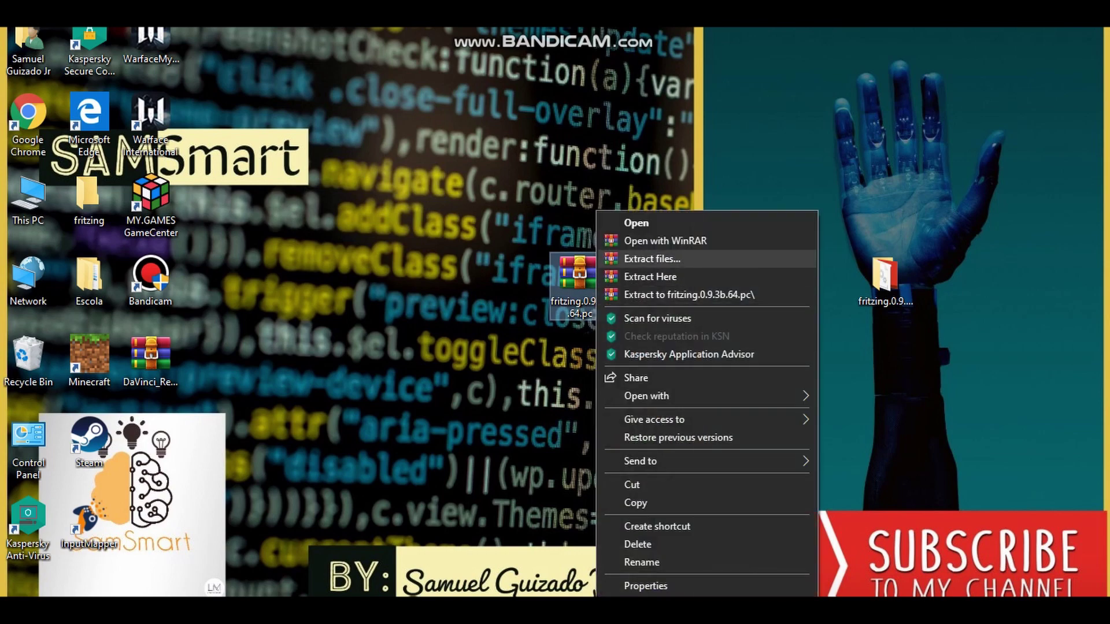
left_click(651, 277)
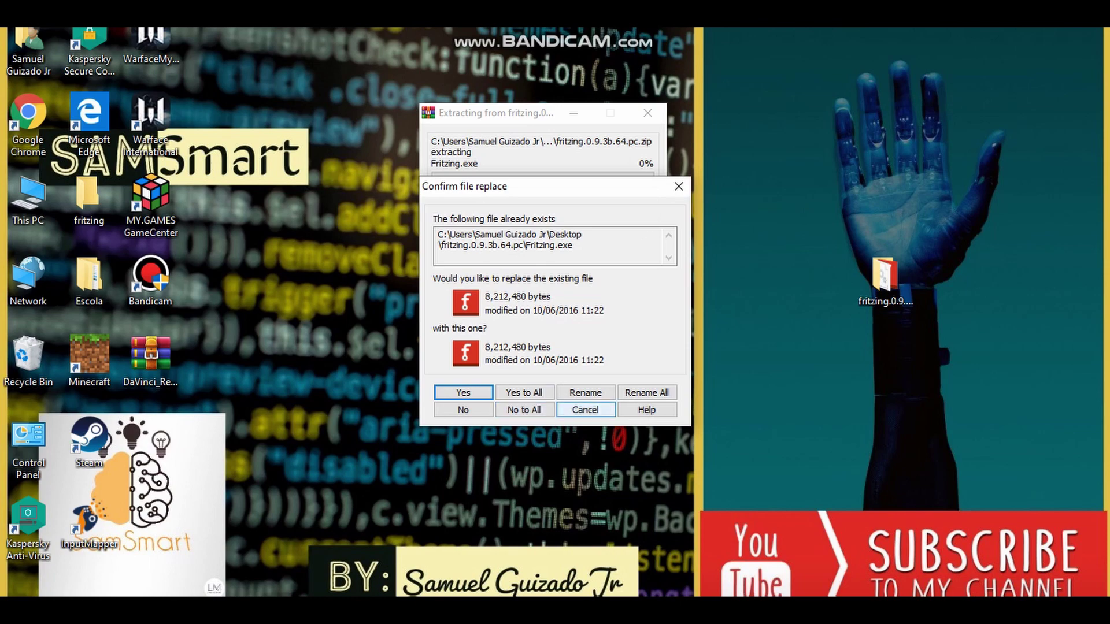
left_click(584, 409)
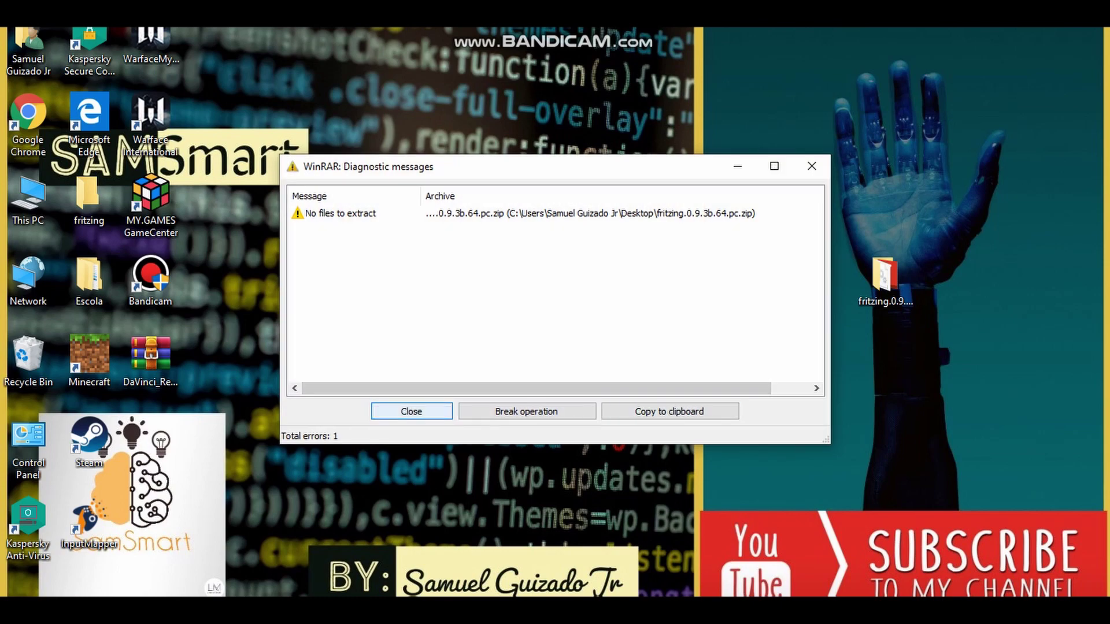
left_click(411, 411)
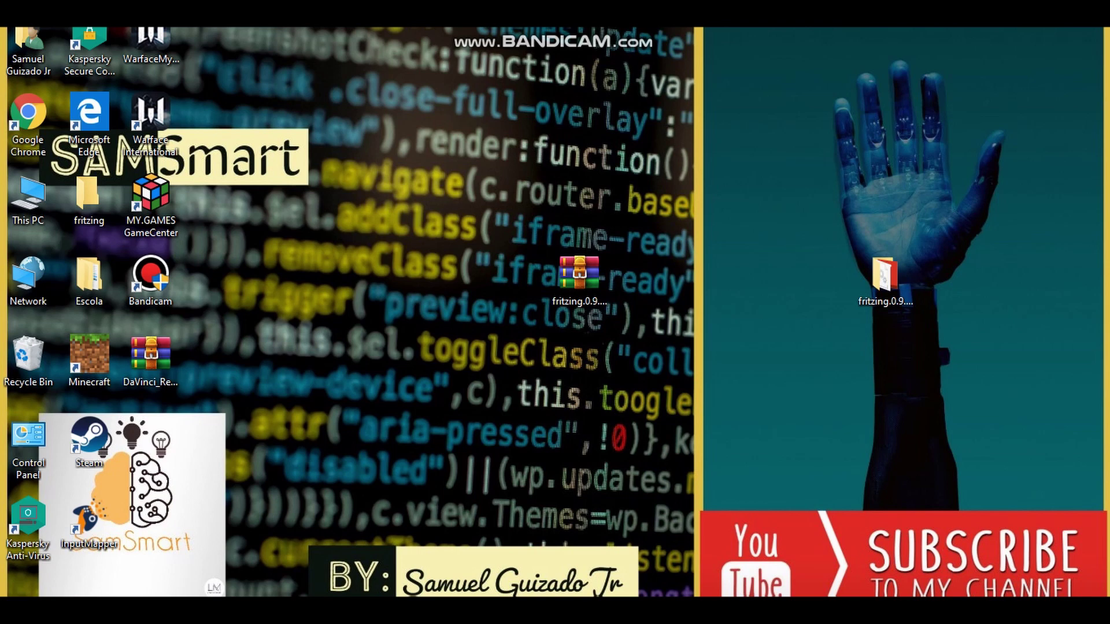
Select the fritzing folder, then the archive, then the folder again.
left_click(885, 278)
left_click(579, 277)
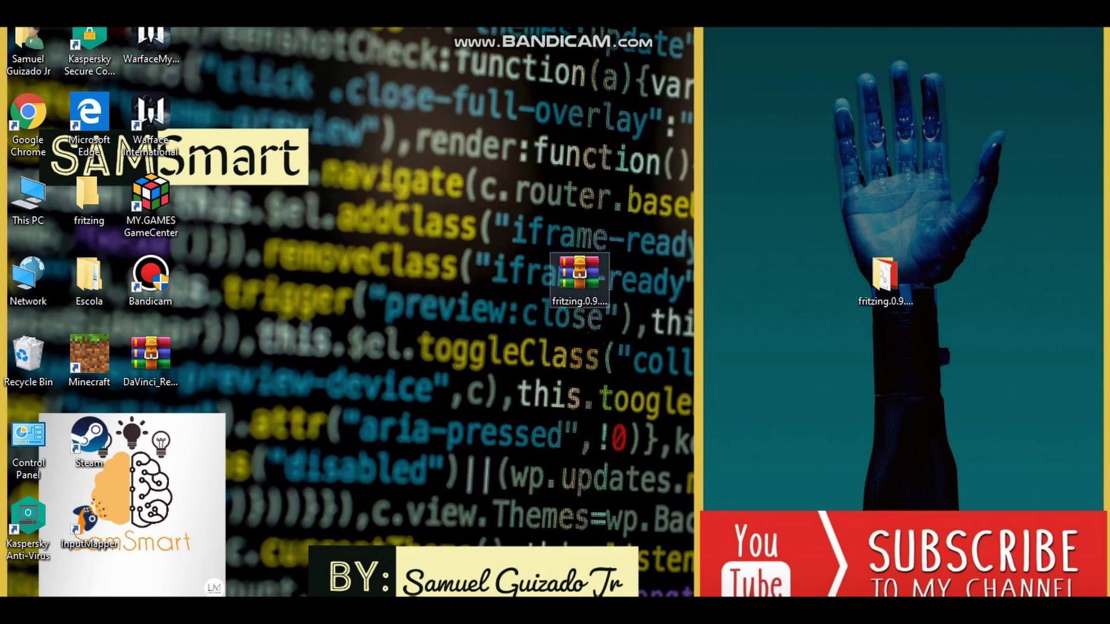
left_click(885, 278)
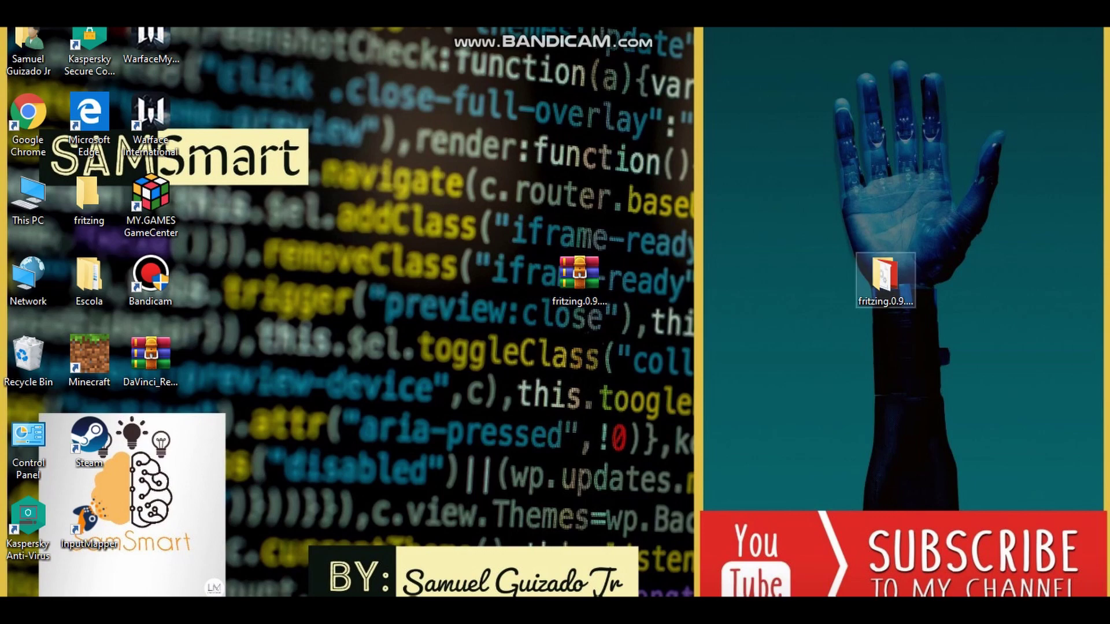
Open the fritzing.0.9.3b.64.pc folder and launch the Fritzing application.
double_click(885, 278)
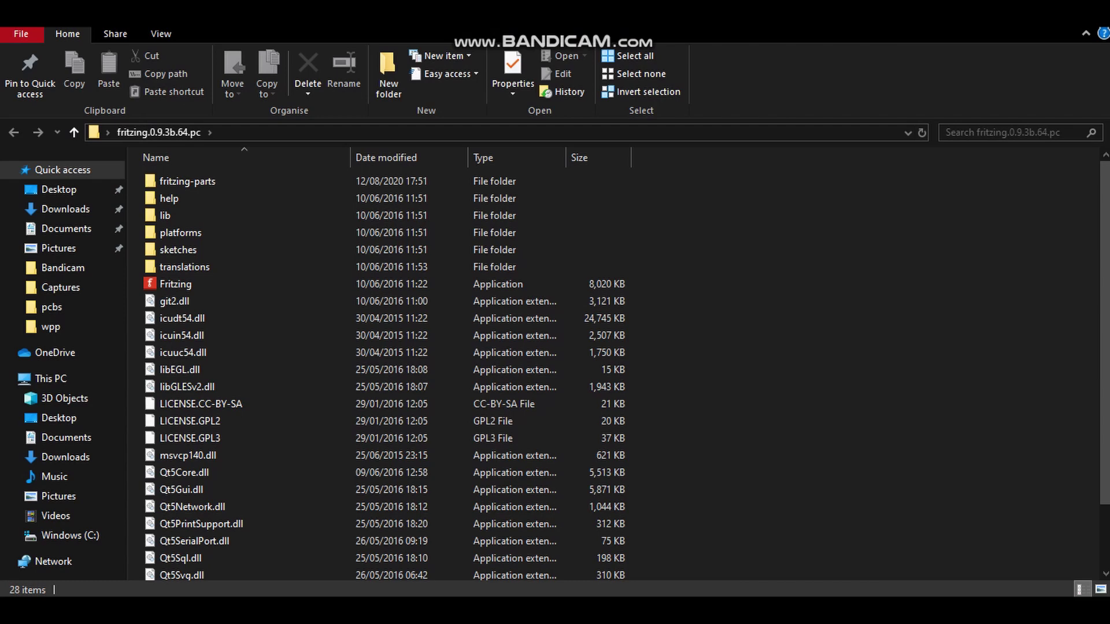
scroll(606, 365, "down", 2)
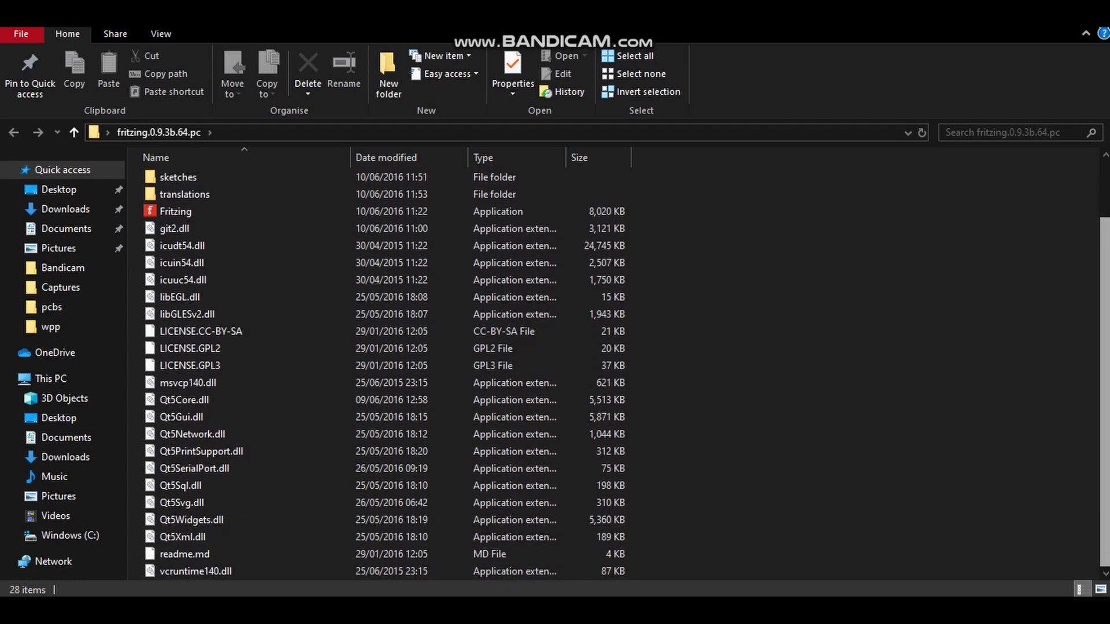
scroll(606, 364, "up", 2)
scroll(607, 364, "down", 2)
scroll(607, 364, "up", 2)
scroll(607, 364, "down", 2)
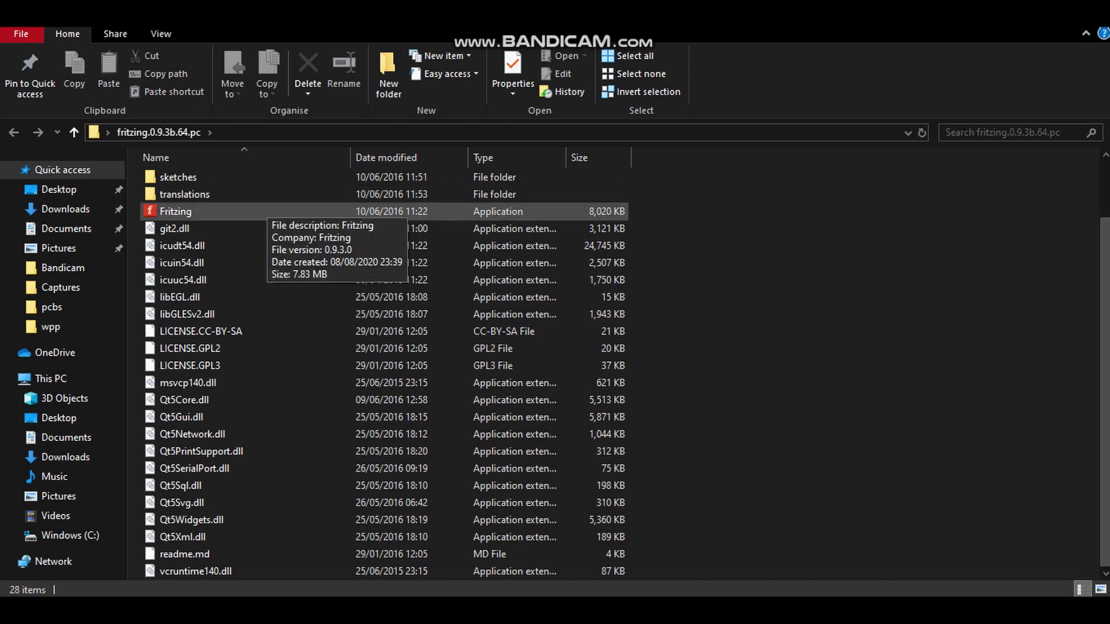
double_click(175, 211)
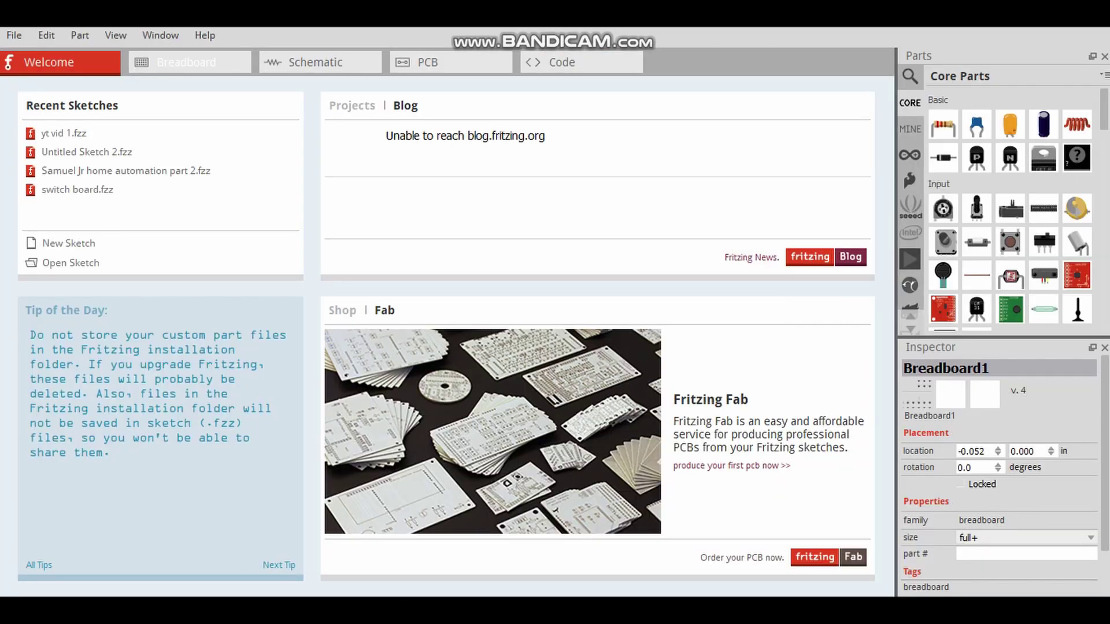
In Breadboard view, draw a wire across the breadboard halves, then view the NPN-Transistor details.
left_click(187, 62)
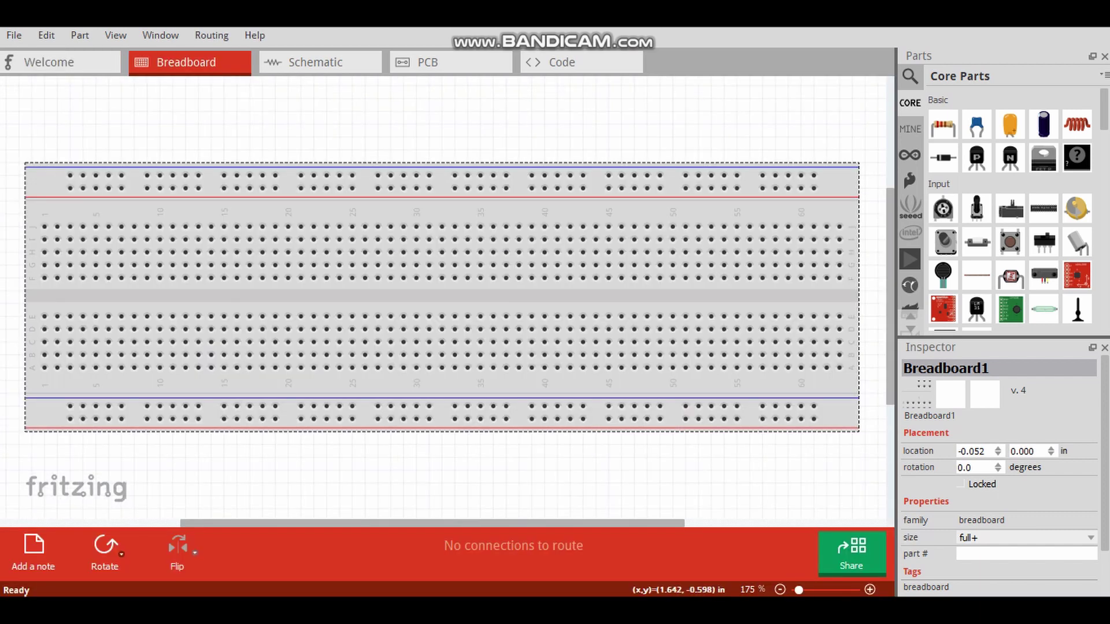
mouse_move(287, 239)
left_mouse_down()
mouse_move(742, 328)
mouse_move(198, 368)
left_mouse_up()
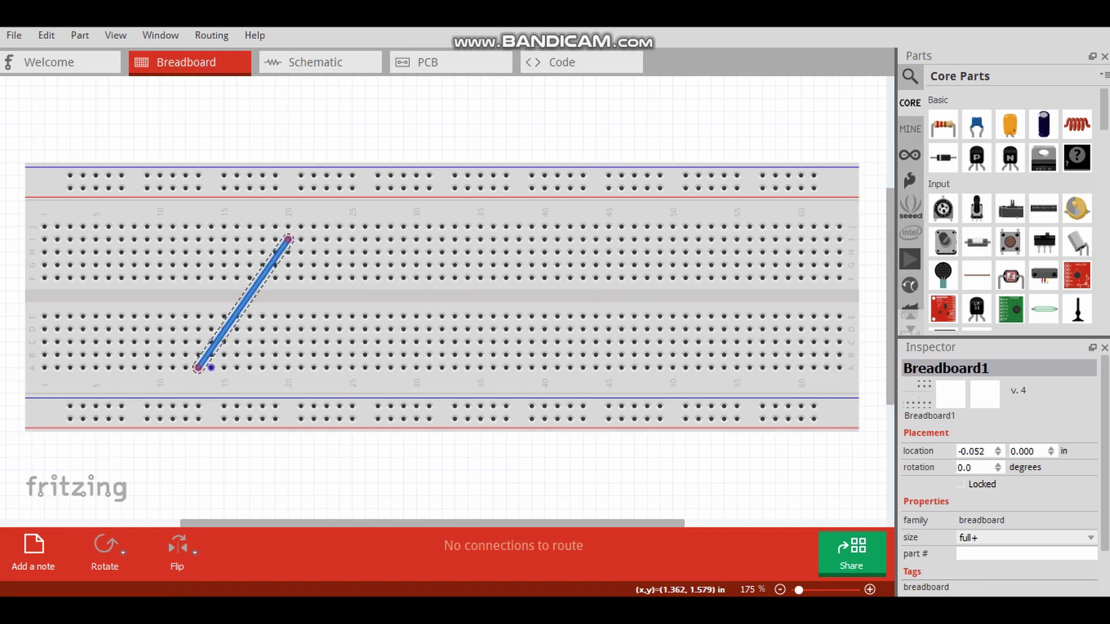
mouse_move(198, 367)
left_mouse_down()
mouse_move(44, 240)
mouse_move(108, 469)
mouse_move(570, 78)
mouse_move(571, 203)
mouse_move(508, 425)
mouse_move(495, 315)
left_mouse_up()
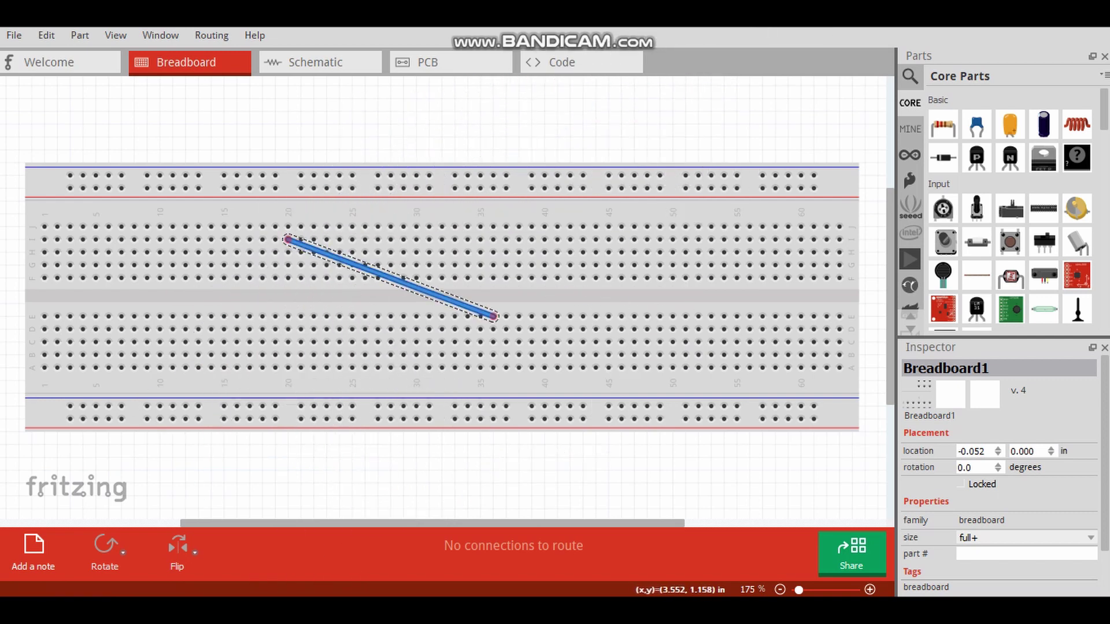
left_click(1009, 157)
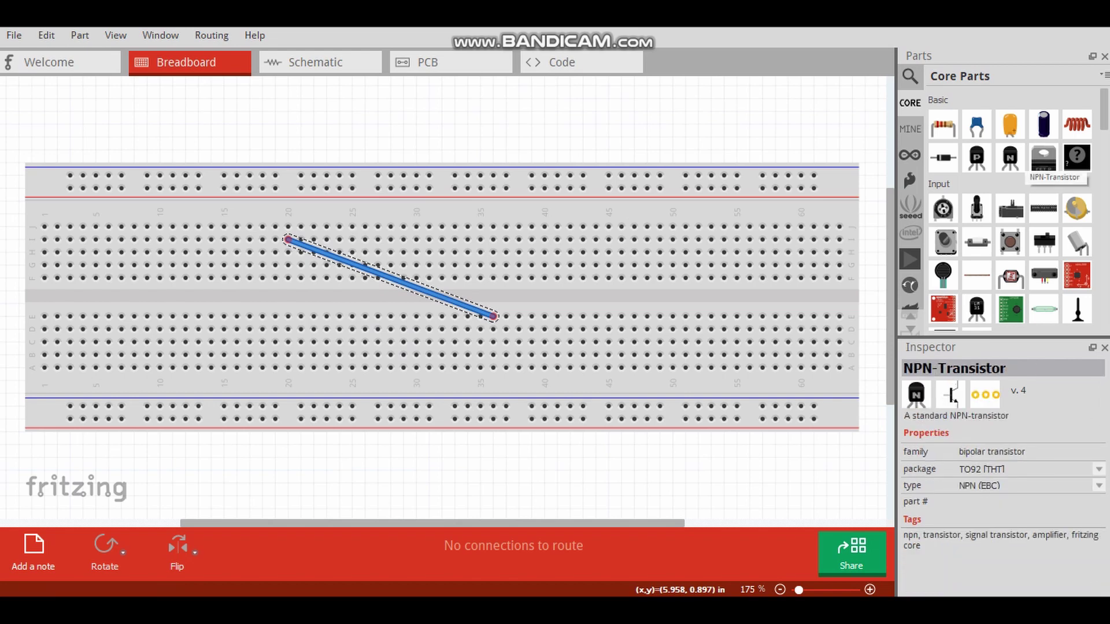
Browse the MINE and Arduino parts bins, then stretch the wire end past the top rail.
key("Escape")
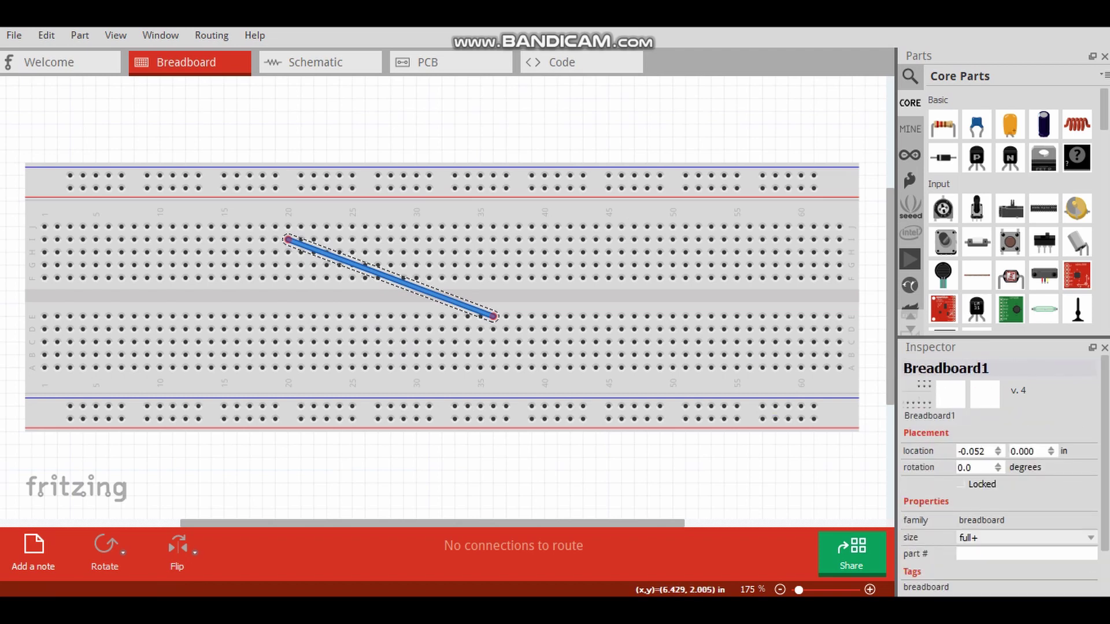
scroll(1010, 216, "down", 3)
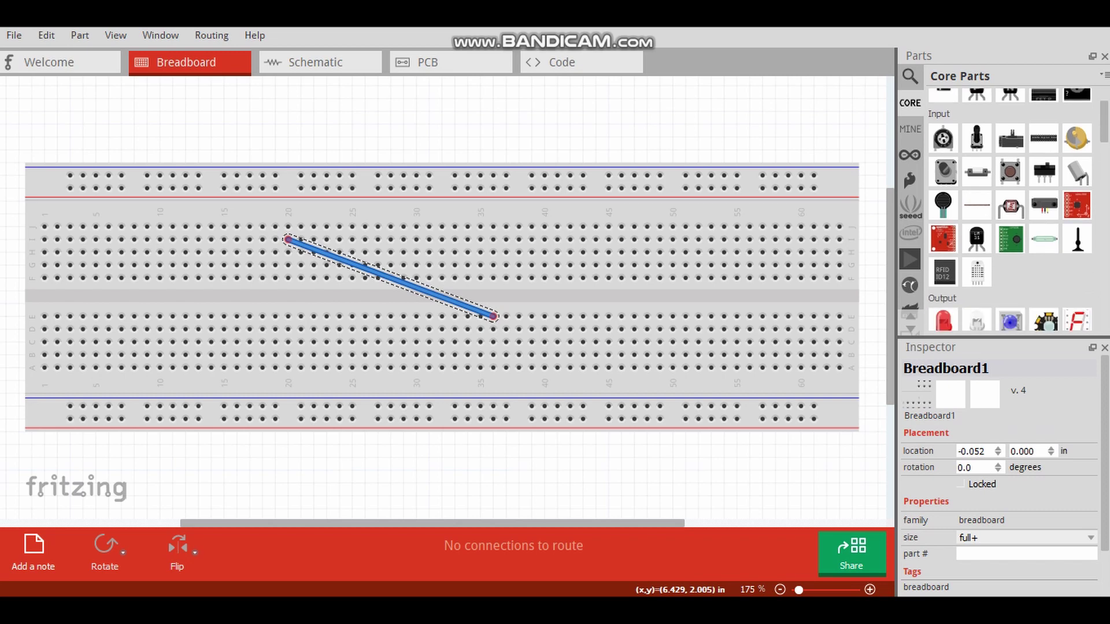
scroll(1010, 218, "down", 3)
scroll(1010, 216, "down", 3)
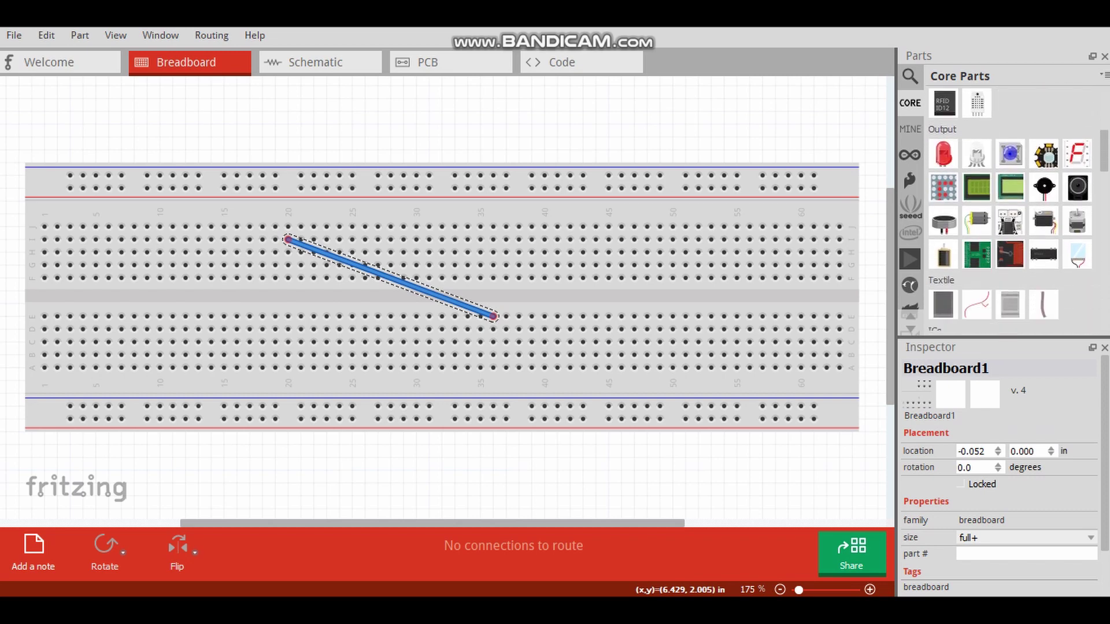
scroll(1010, 217, "down", 3)
scroll(1011, 217, "down", 2)
scroll(1009, 217, "down", 3)
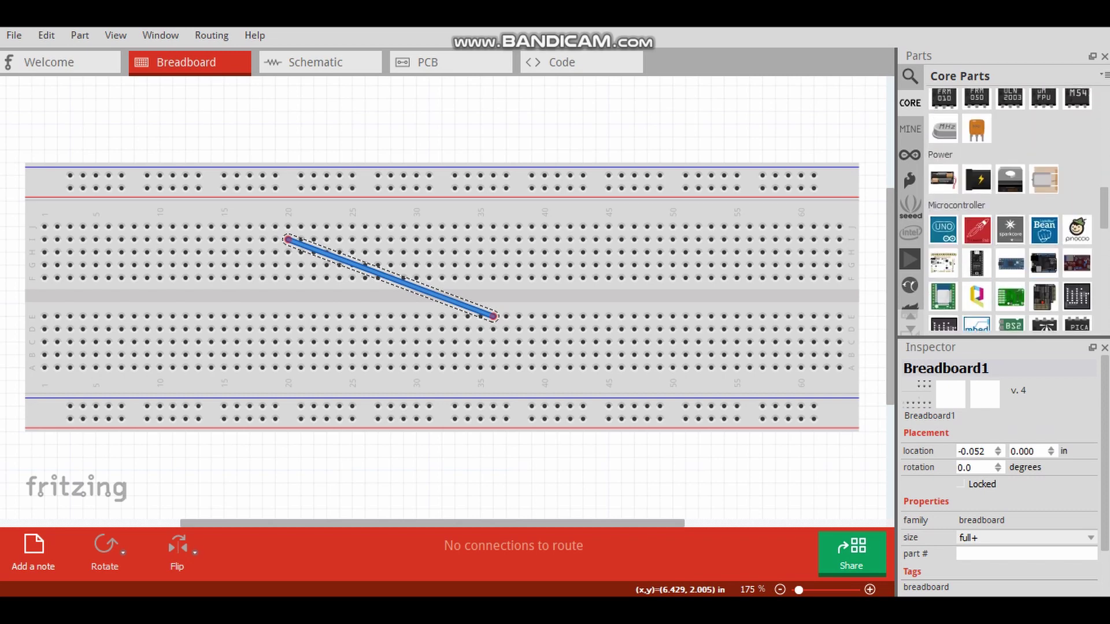
scroll(1010, 218, "down", 3)
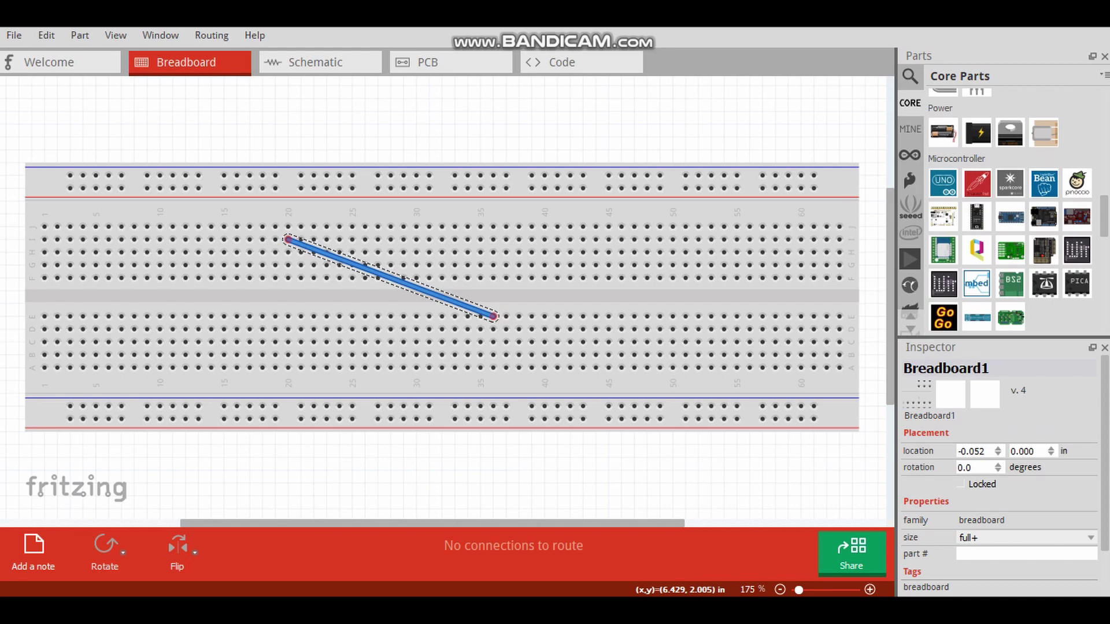
scroll(1010, 217, "down", 3)
scroll(1010, 217, "down", 3)
scroll(1010, 217, "down", 2)
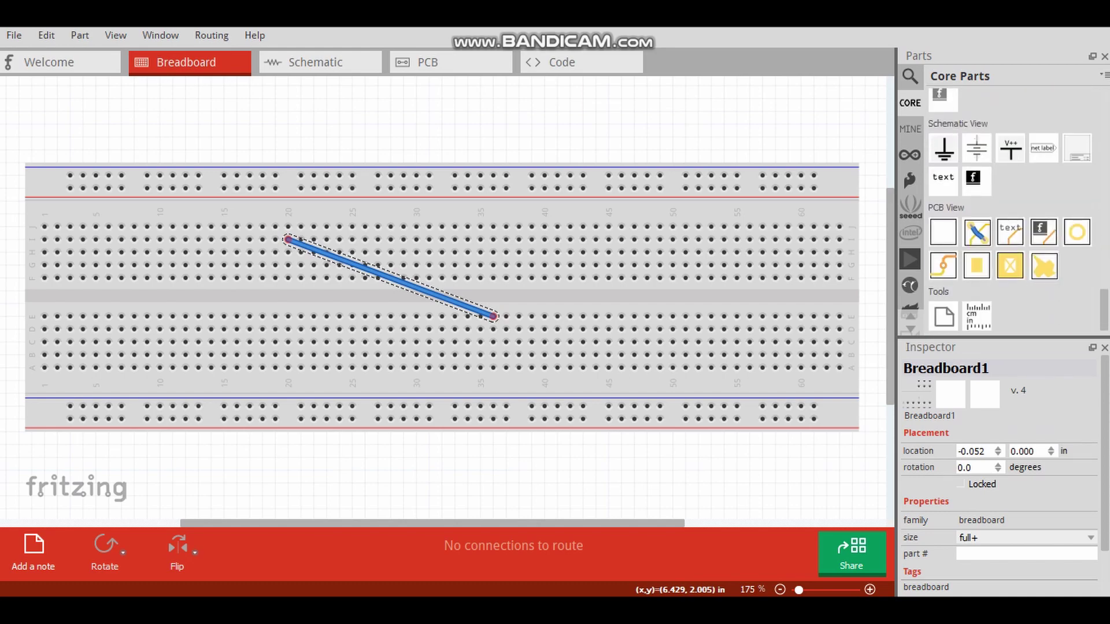
scroll(1010, 217, "up", 4)
scroll(1010, 217, "up", 4)
scroll(1010, 217, "up", 3)
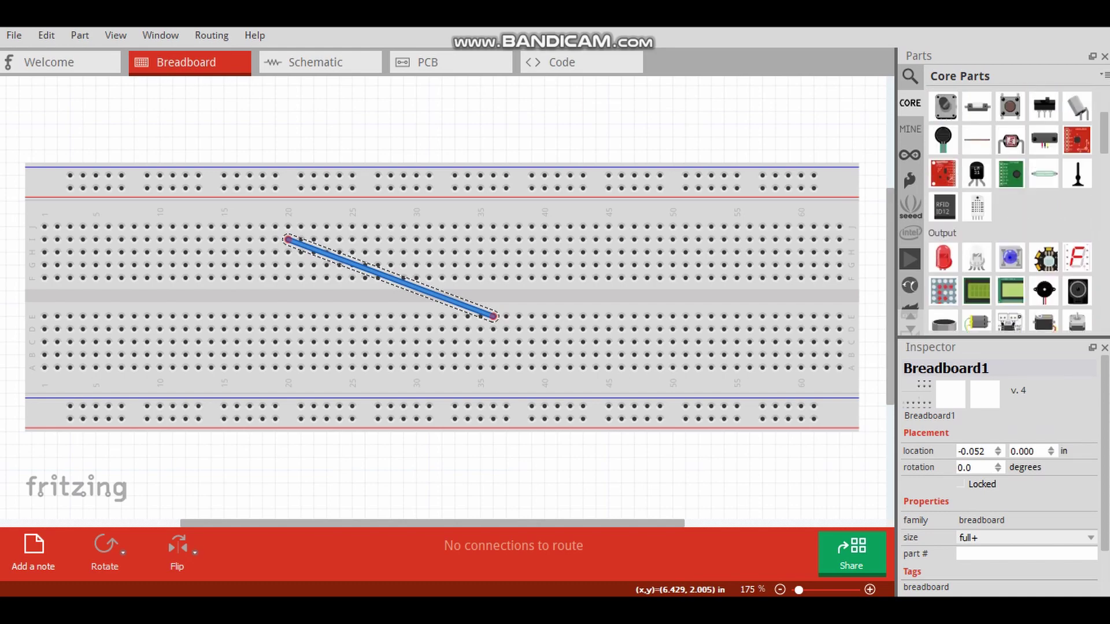
scroll(1010, 217, "up", 3)
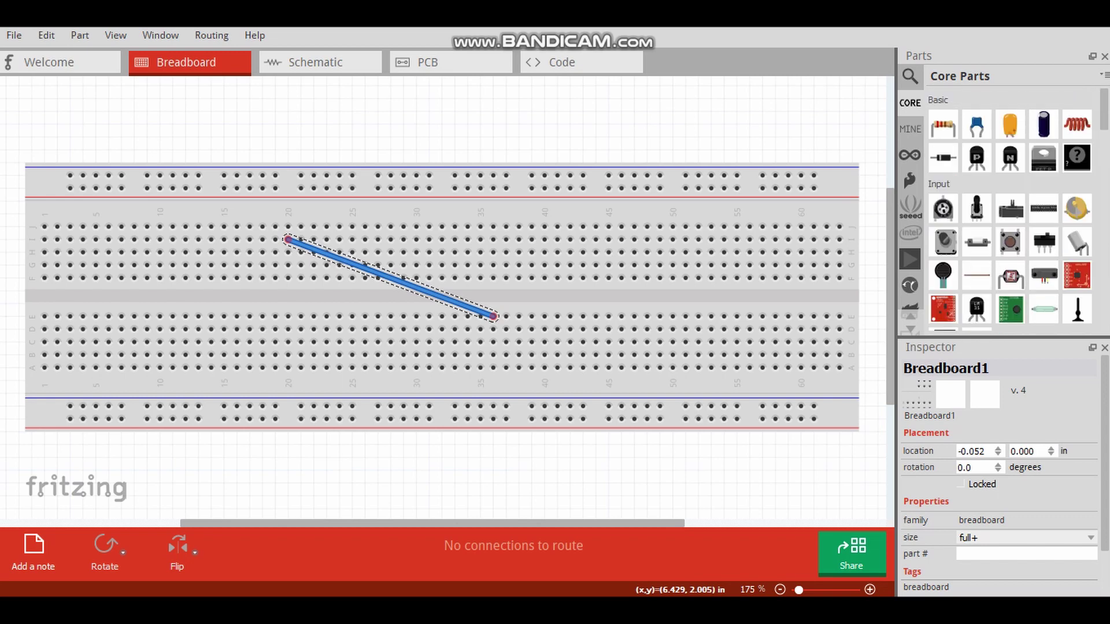
left_click(910, 129)
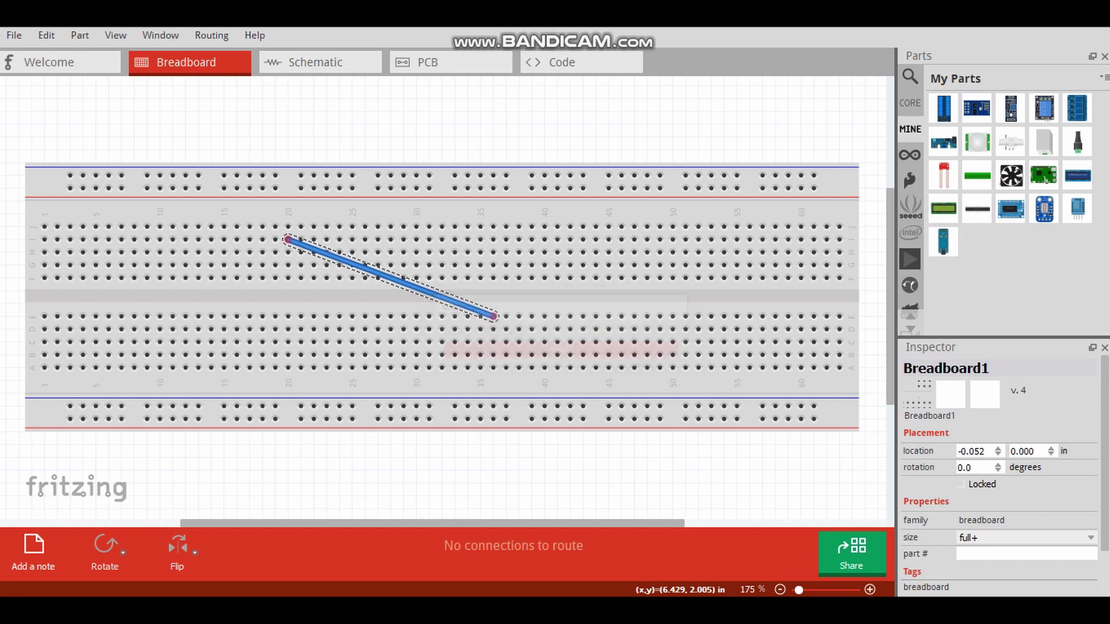
left_click(1010, 141)
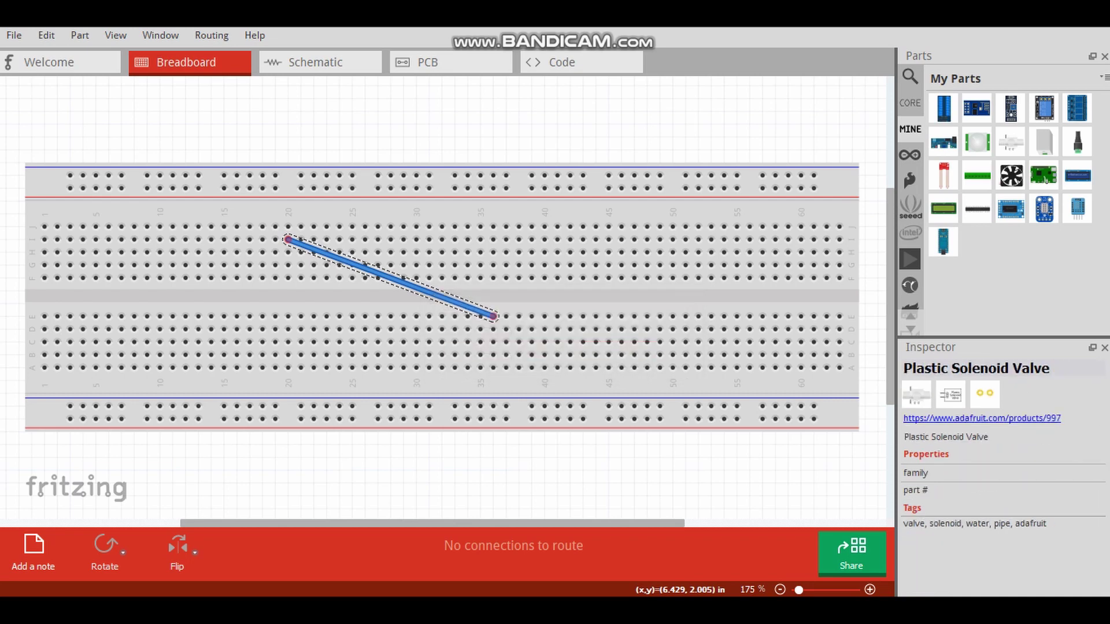
left_click(910, 154)
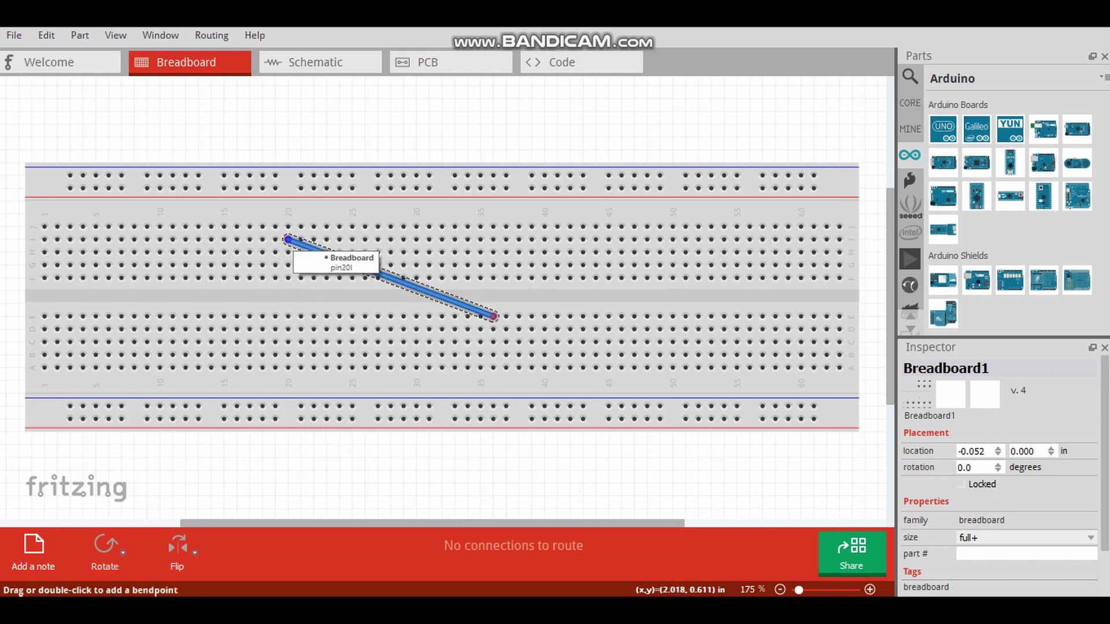
mouse_move(289, 241)
left_mouse_down()
mouse_move(378, 342)
mouse_move(776, 137)
left_mouse_up()
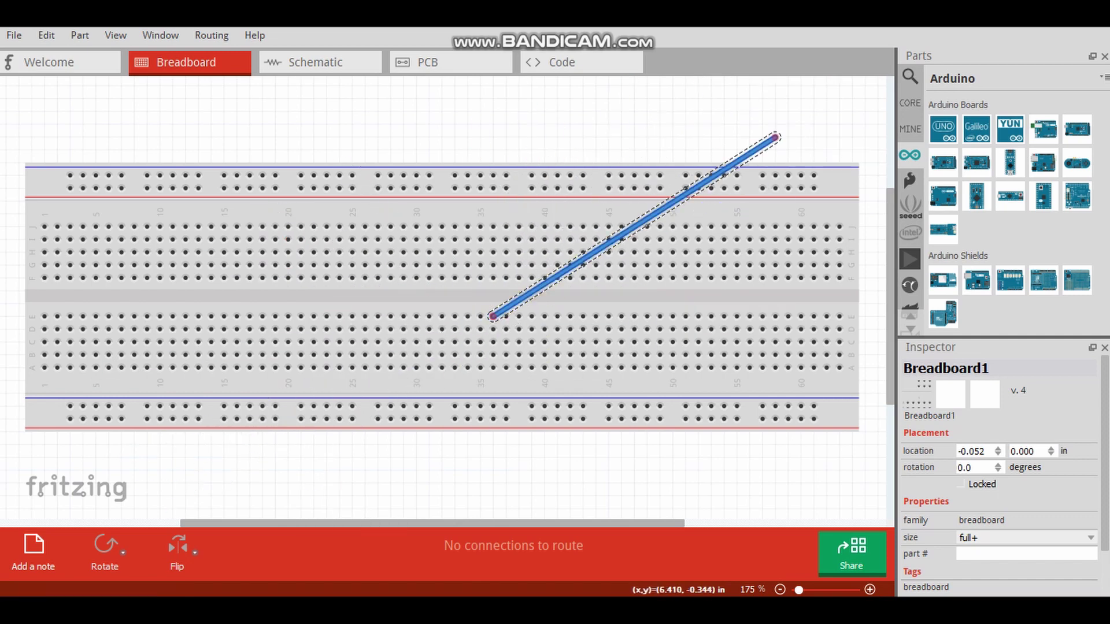